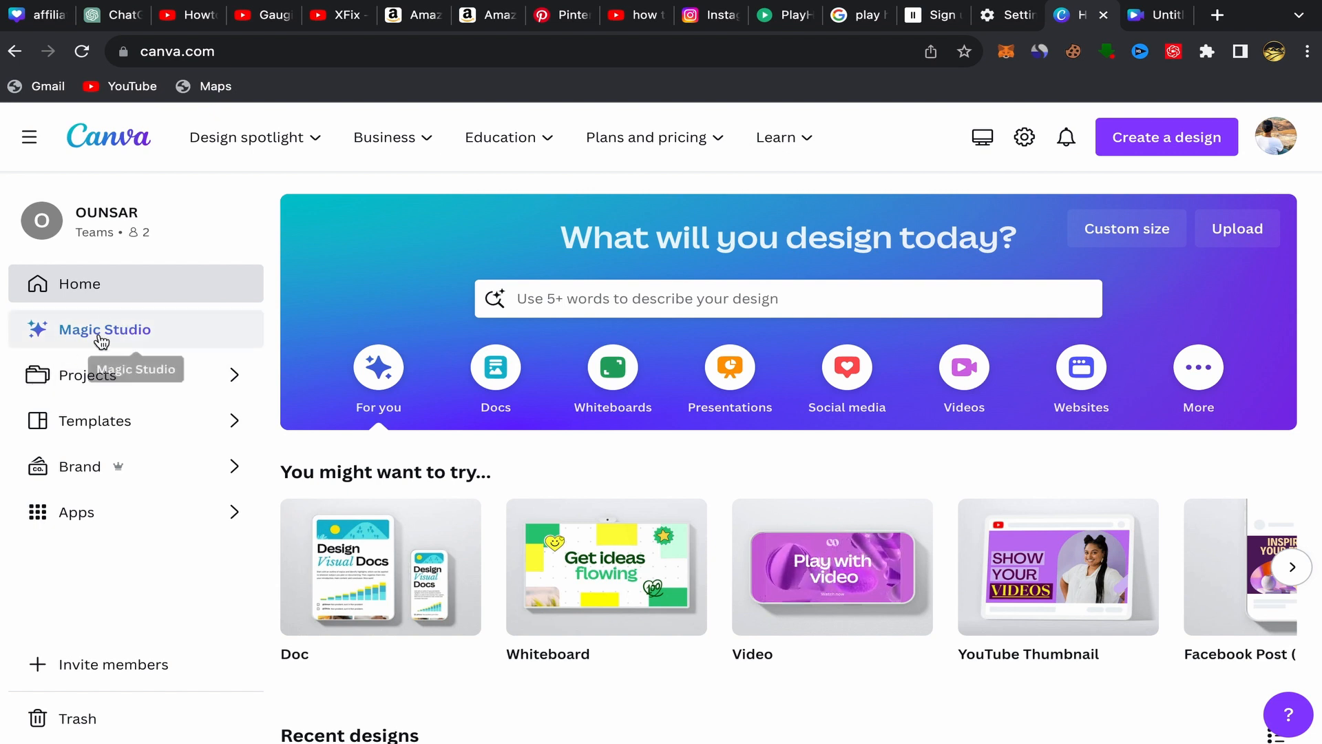
- Open the D-ID AI Presenters app from Magic Studio's AI apps in a new 1920 × 1080 px Video design
click(91, 336)
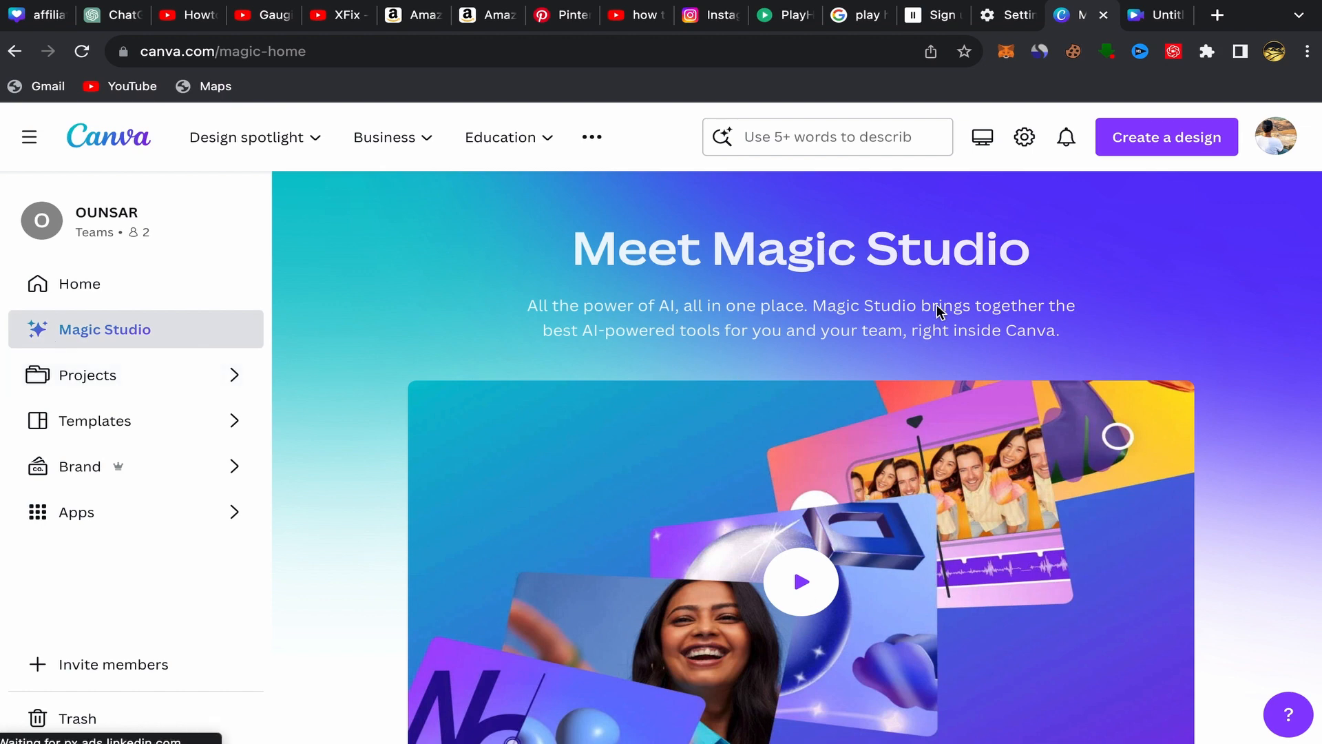
scroll(813, 449, down, 15)
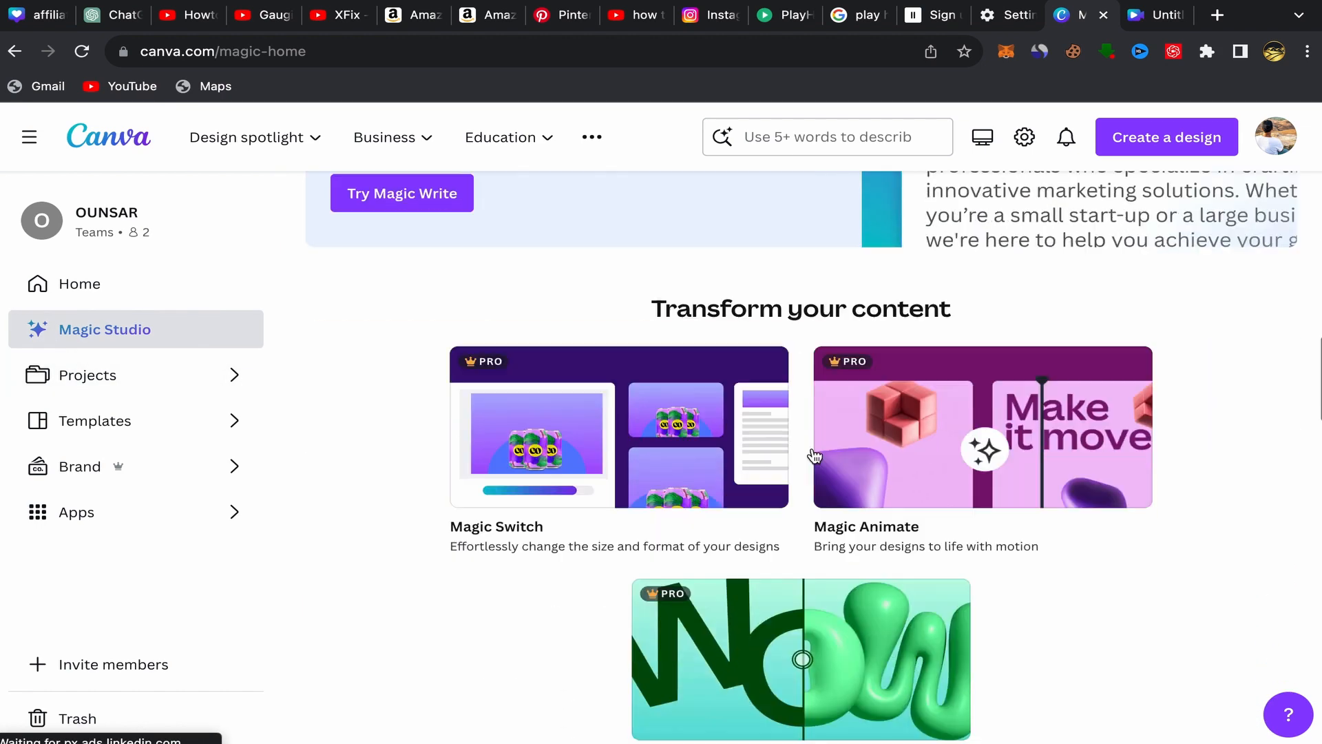
scroll(814, 457, down, 15)
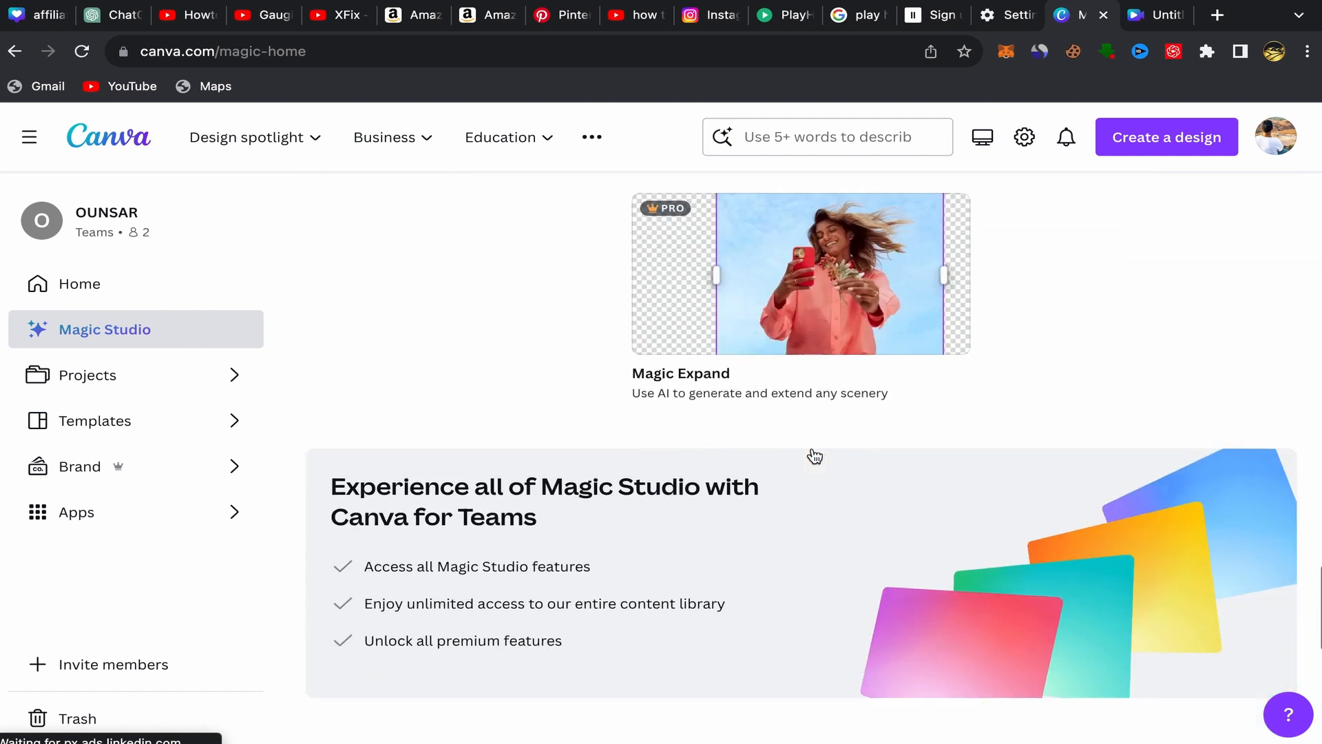
scroll(815, 455, down, 2)
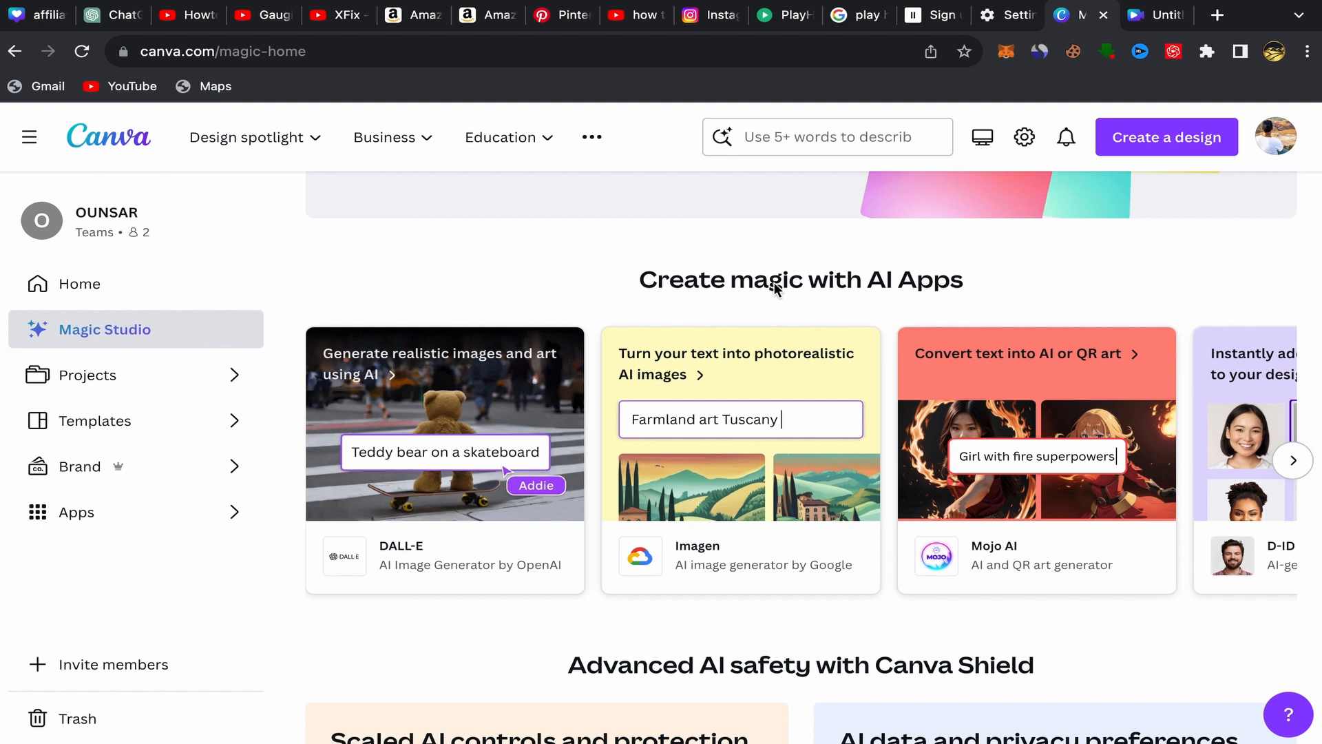
click(1294, 462)
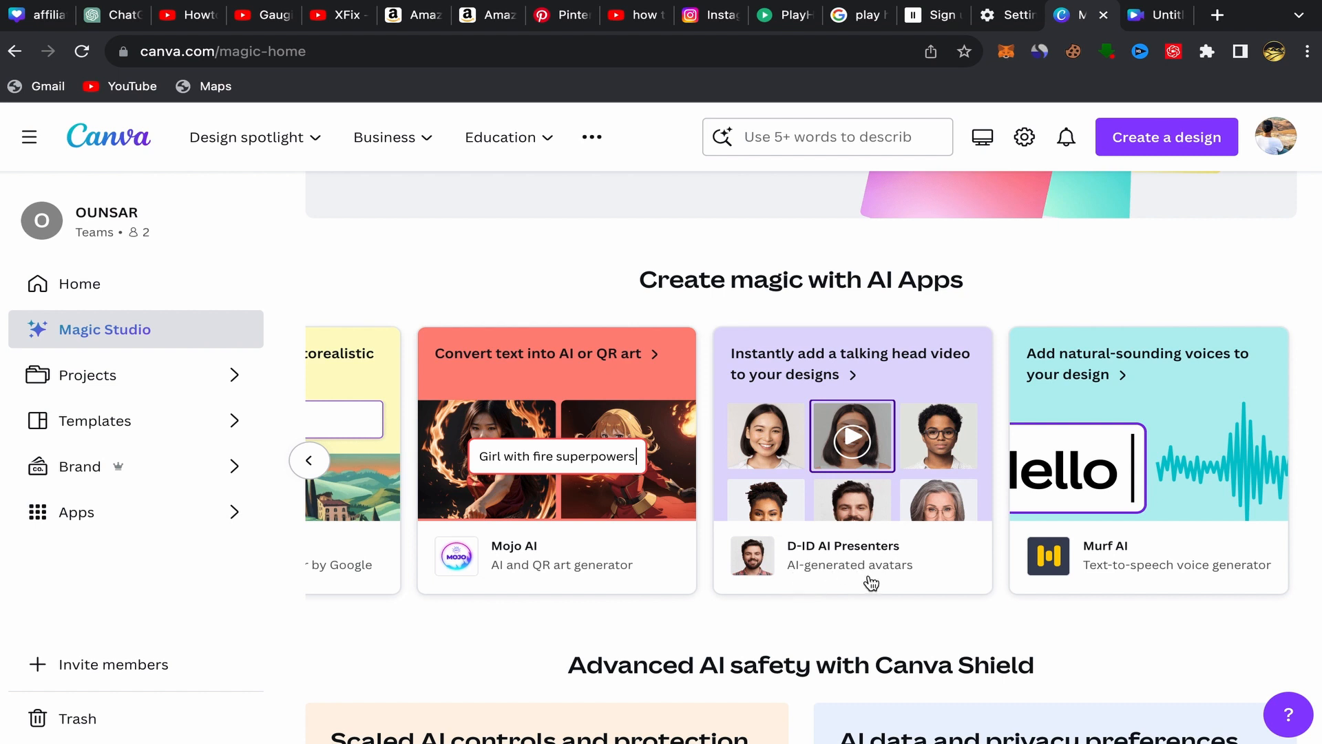
click(830, 571)
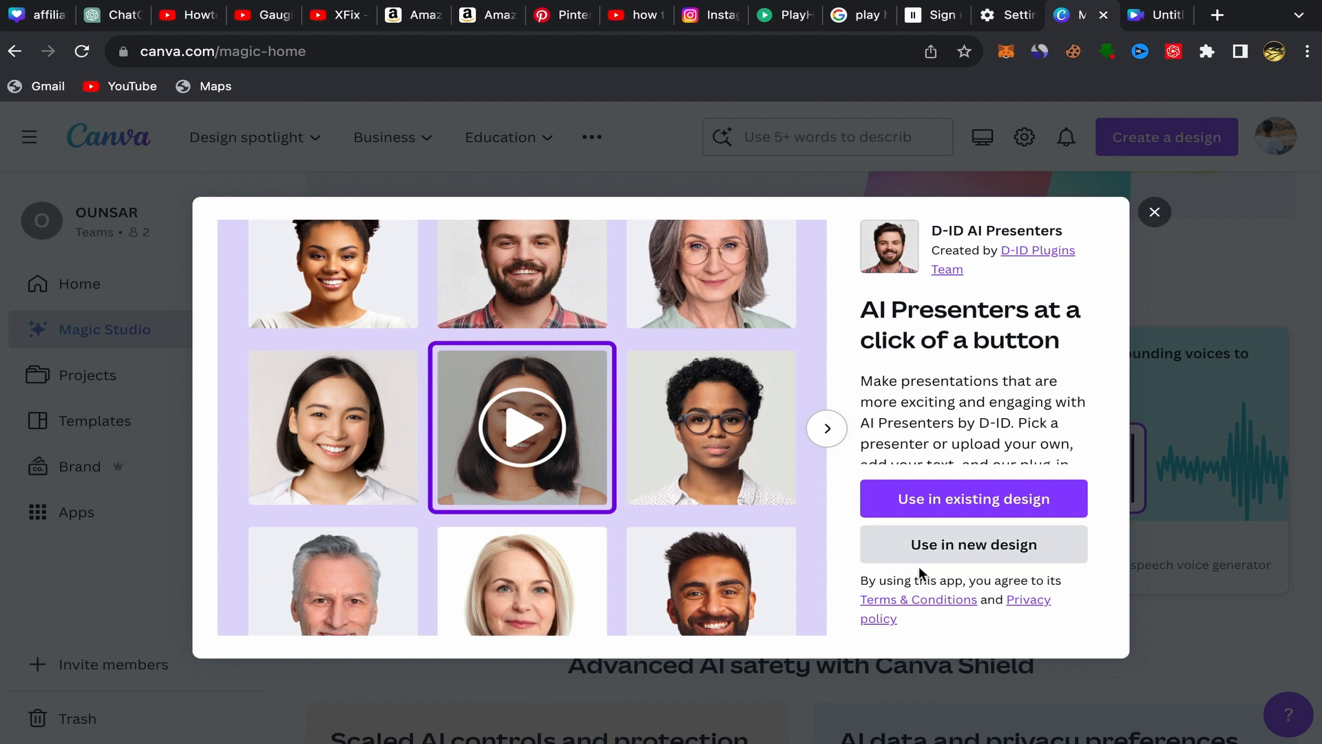
click(959, 550)
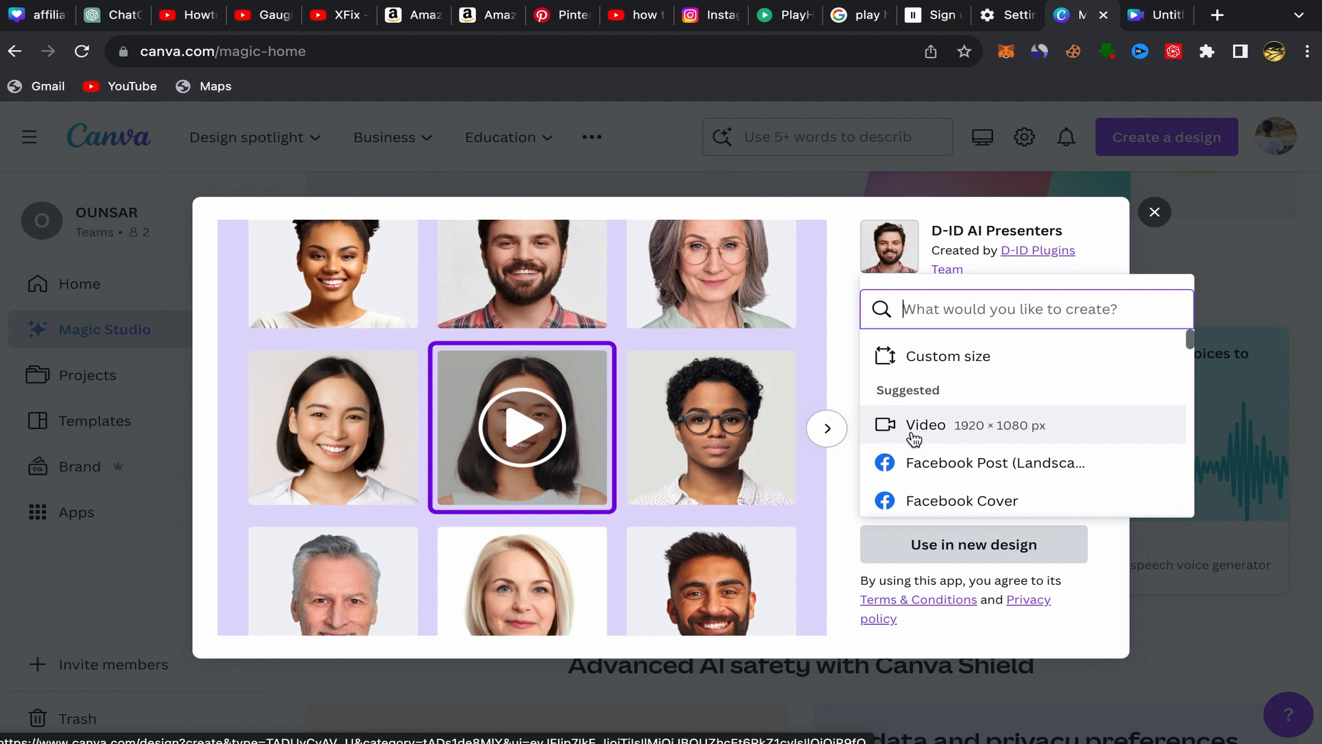
click(987, 422)
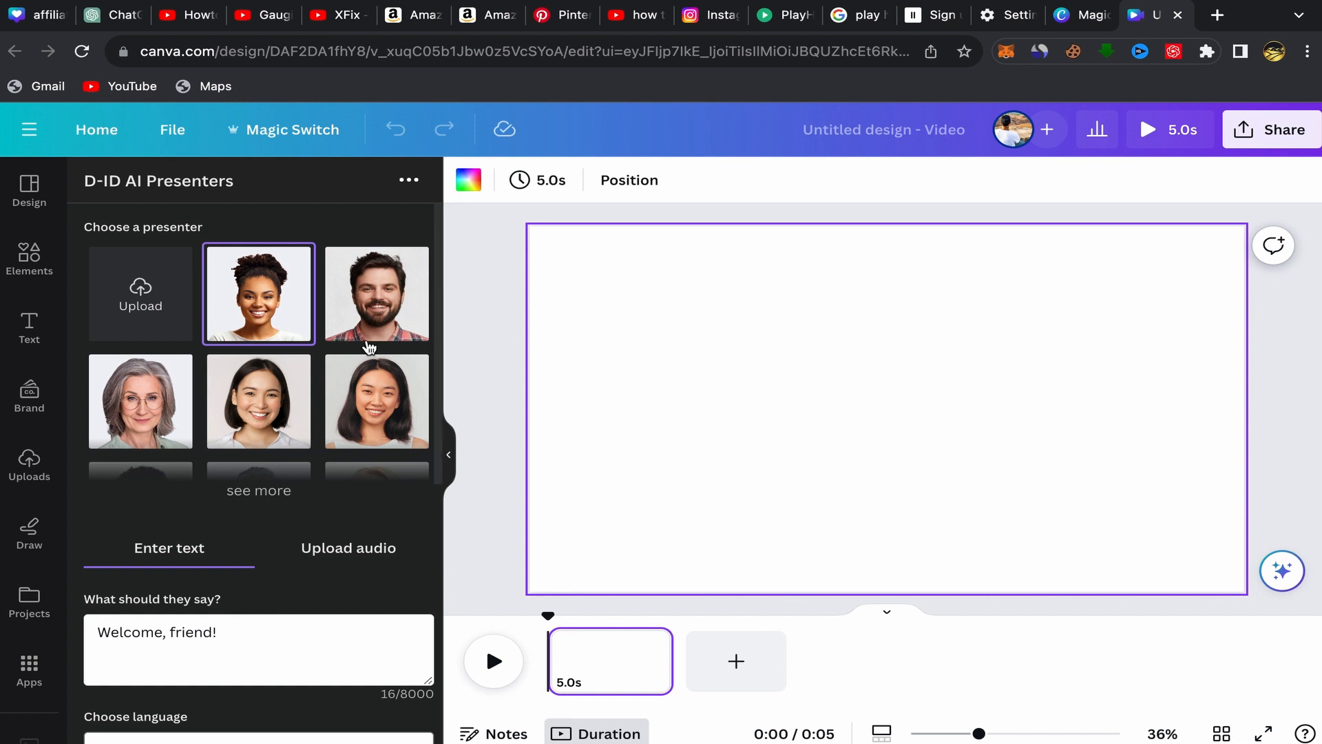
- Expand the full list of presenters and choose the dark-haired, clean-shaven young man in a dark suit
click(267, 493)
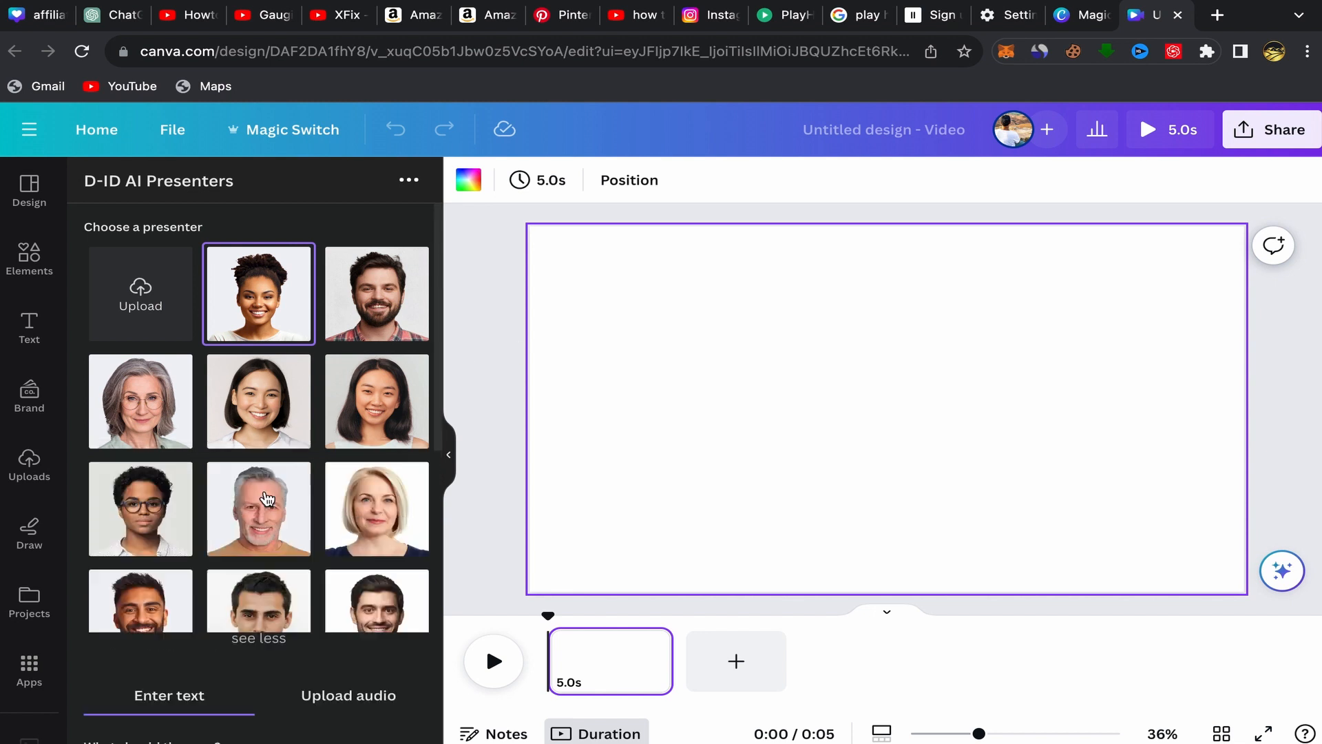
scroll(303, 472, down, 2)
scroll(308, 472, up, 1)
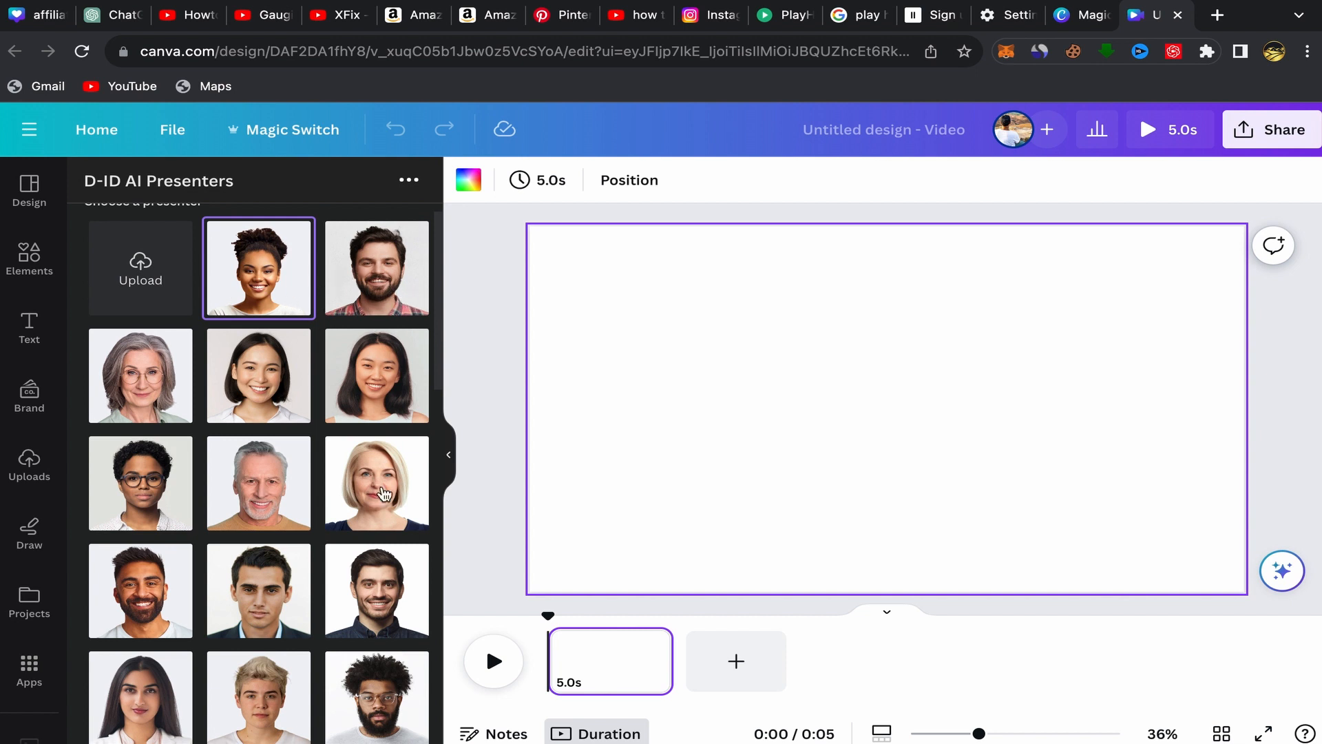
scroll(299, 610, down, 5)
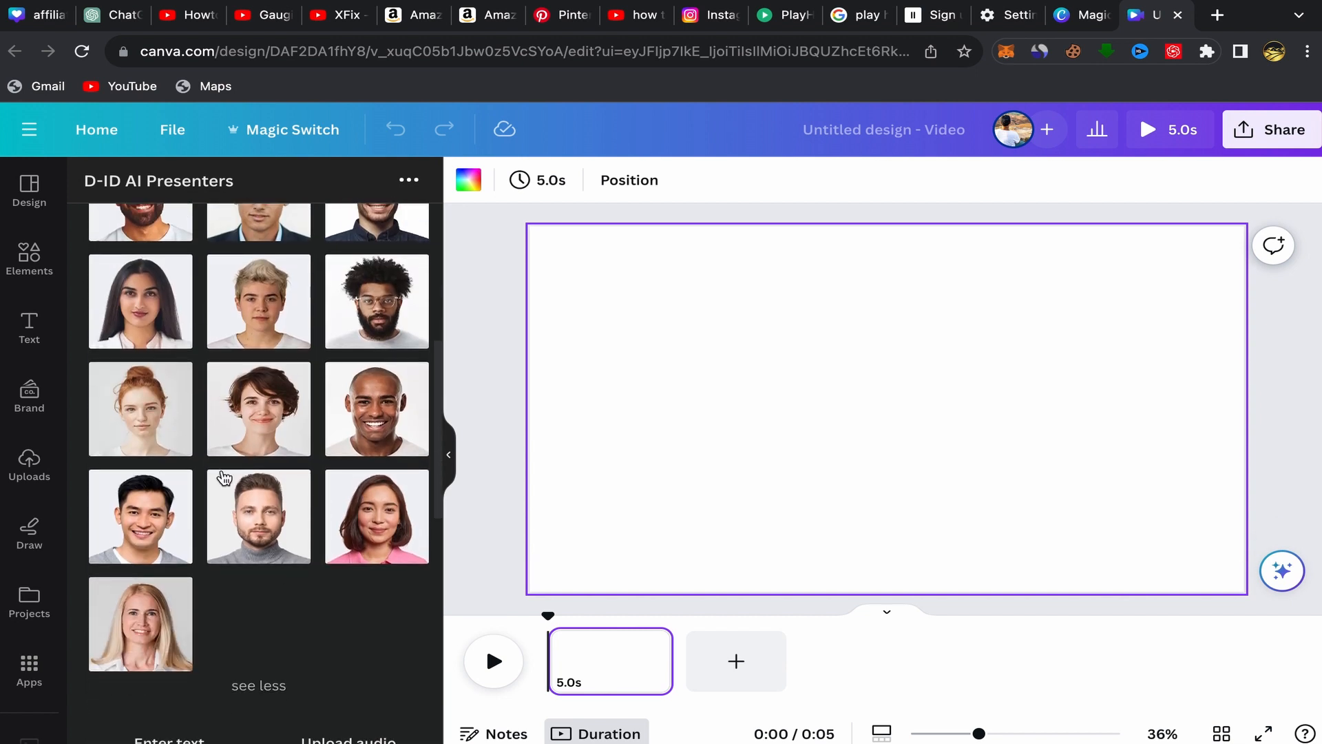
scroll(224, 477, up, 6)
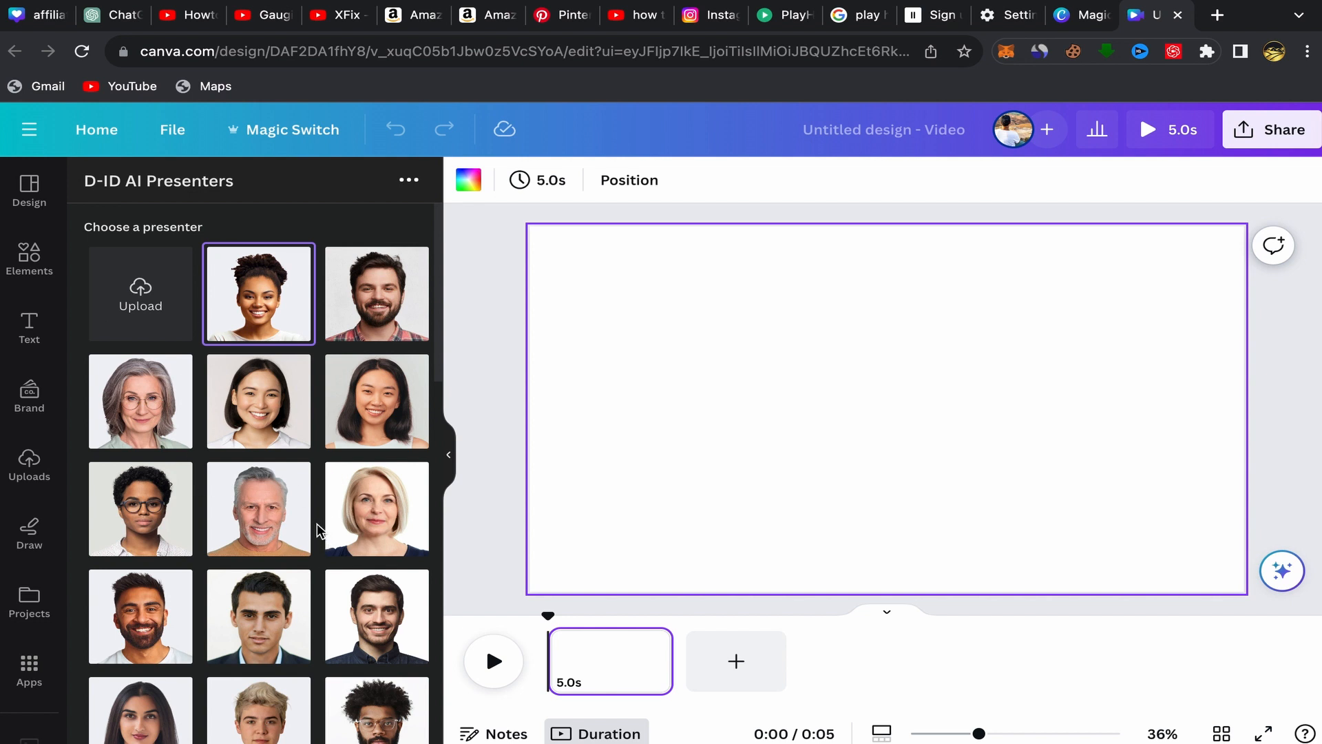
scroll(318, 531, down, 1)
scroll(324, 522, down, 2)
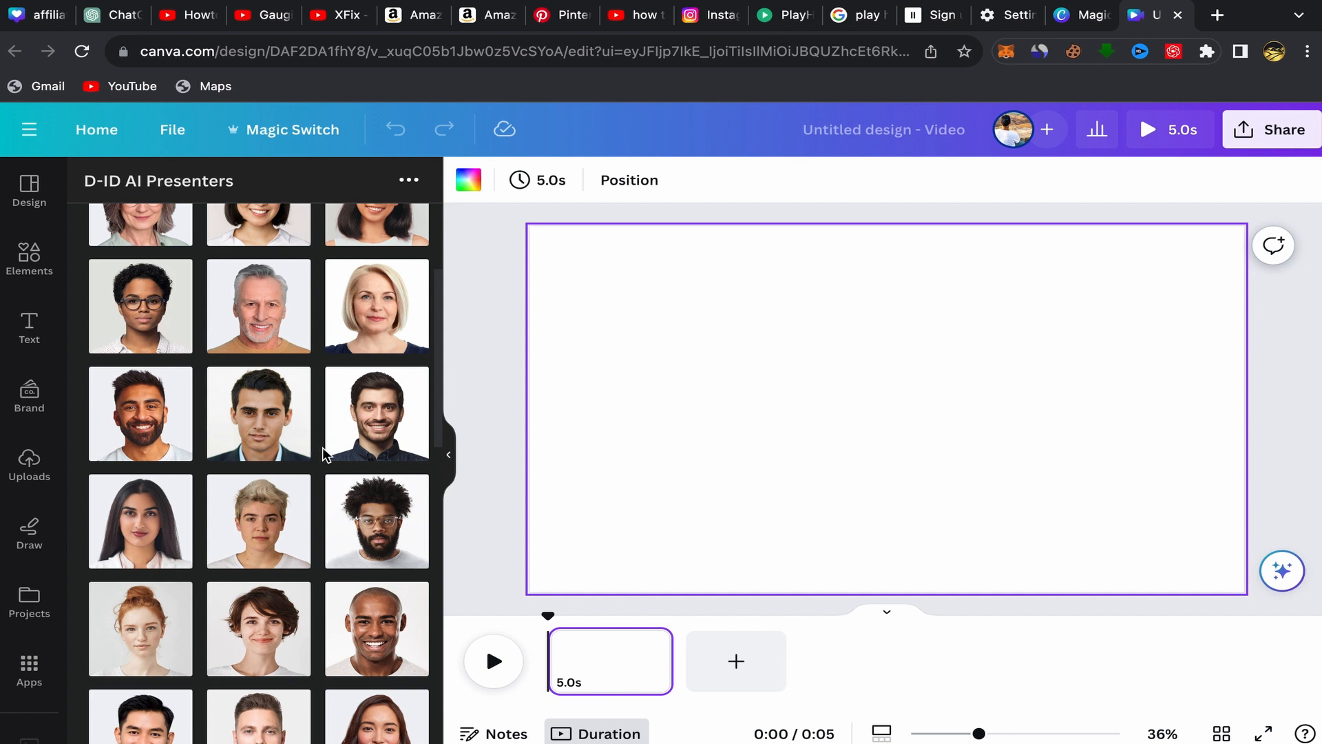
scroll(306, 546, down, 1)
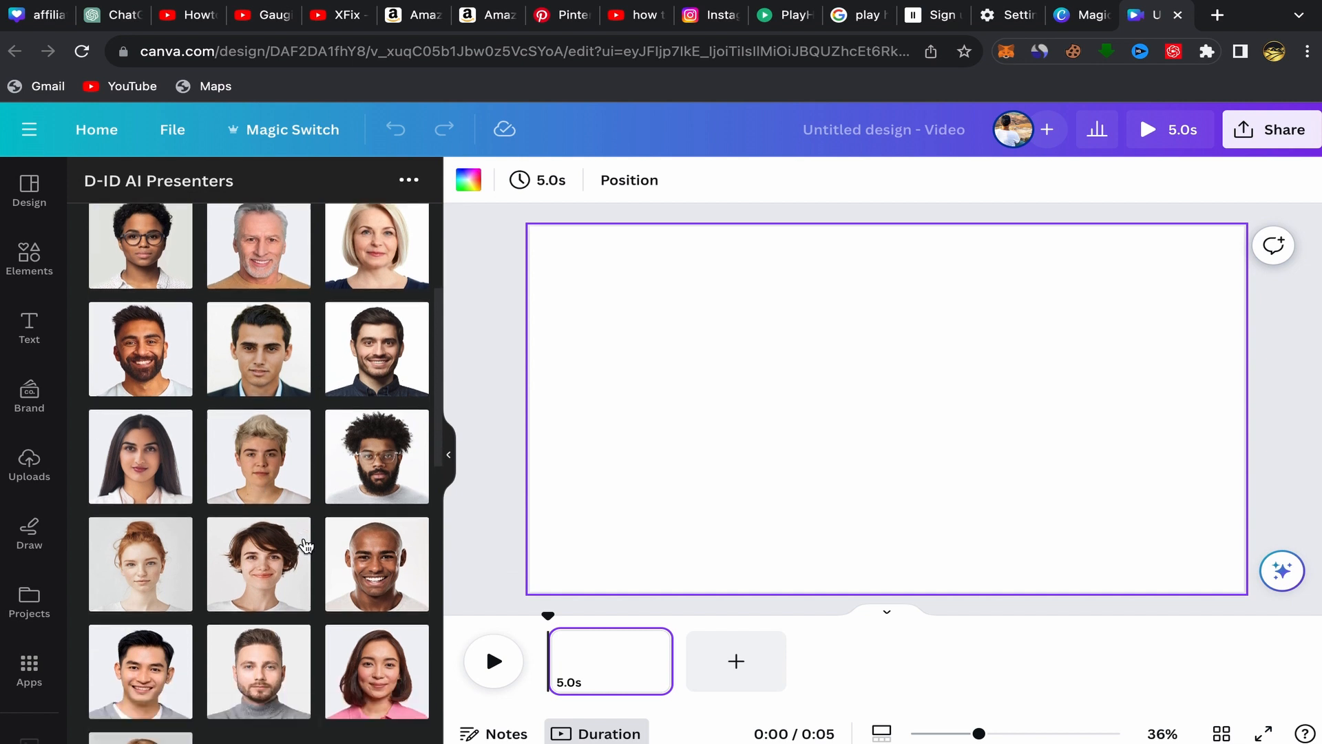
click(263, 368)
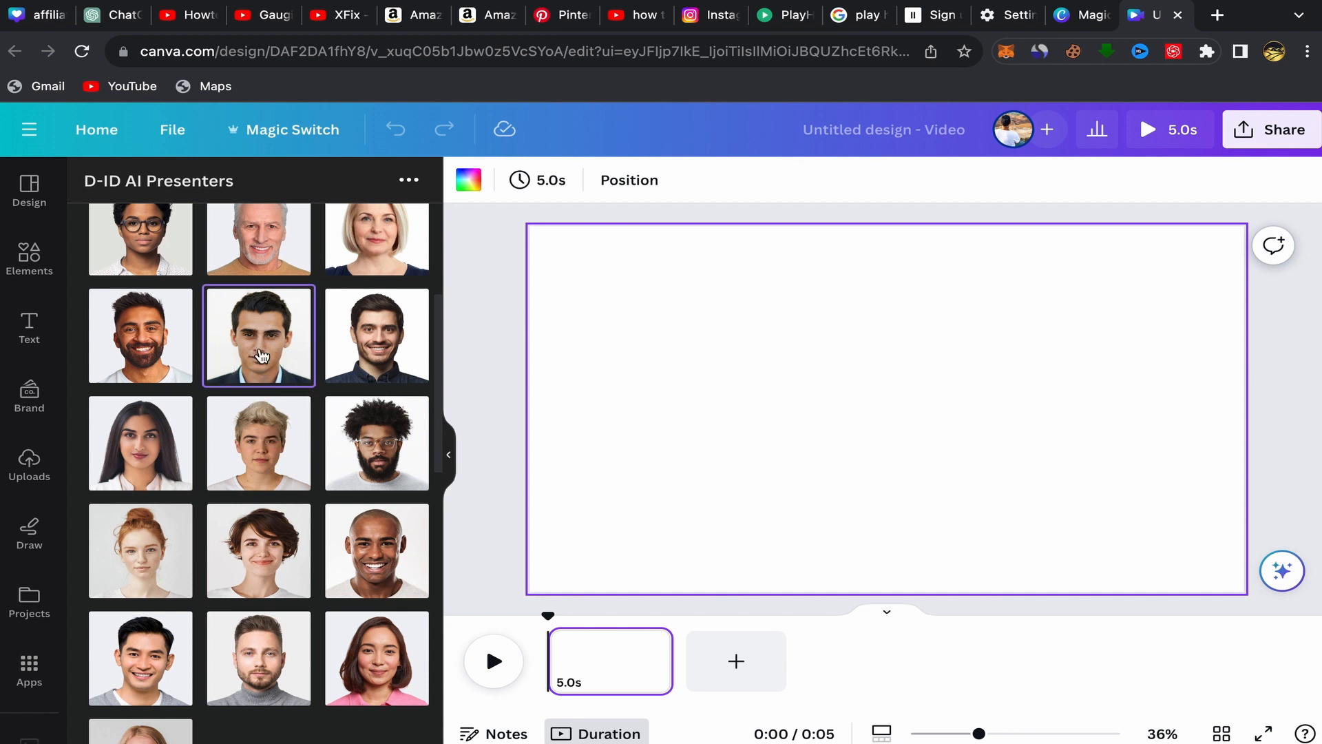
- Upload the audio file "Alright my little number 1.wav" from Downloads as the presenter's speech
scroll(289, 368, down, 6)
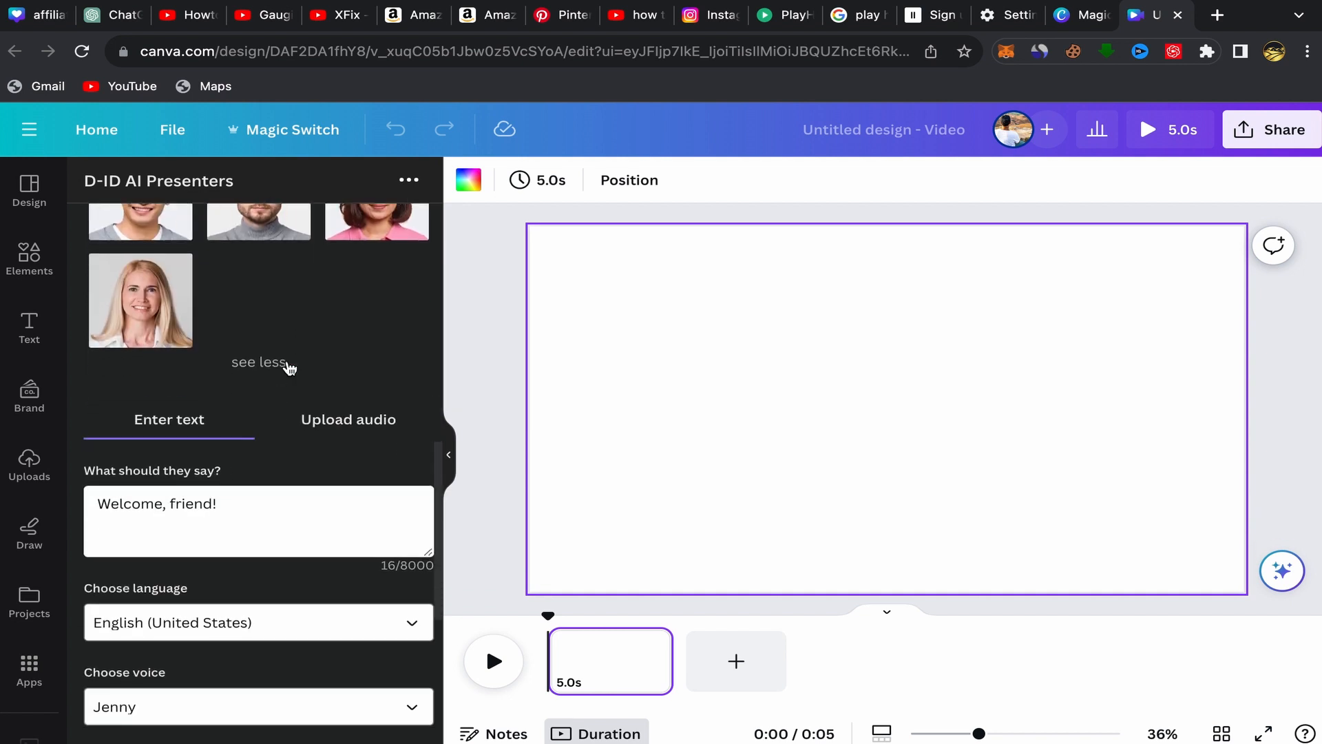
scroll(289, 368, down, 2)
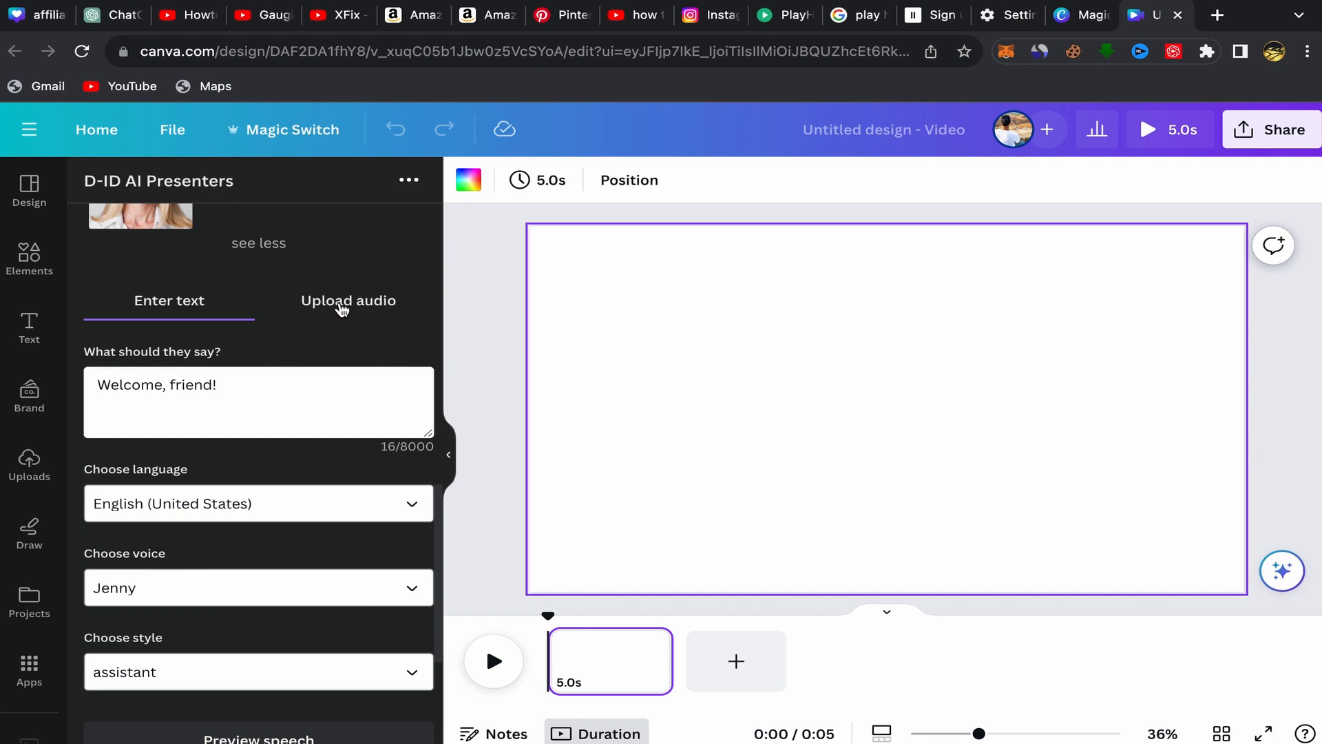
click(340, 305)
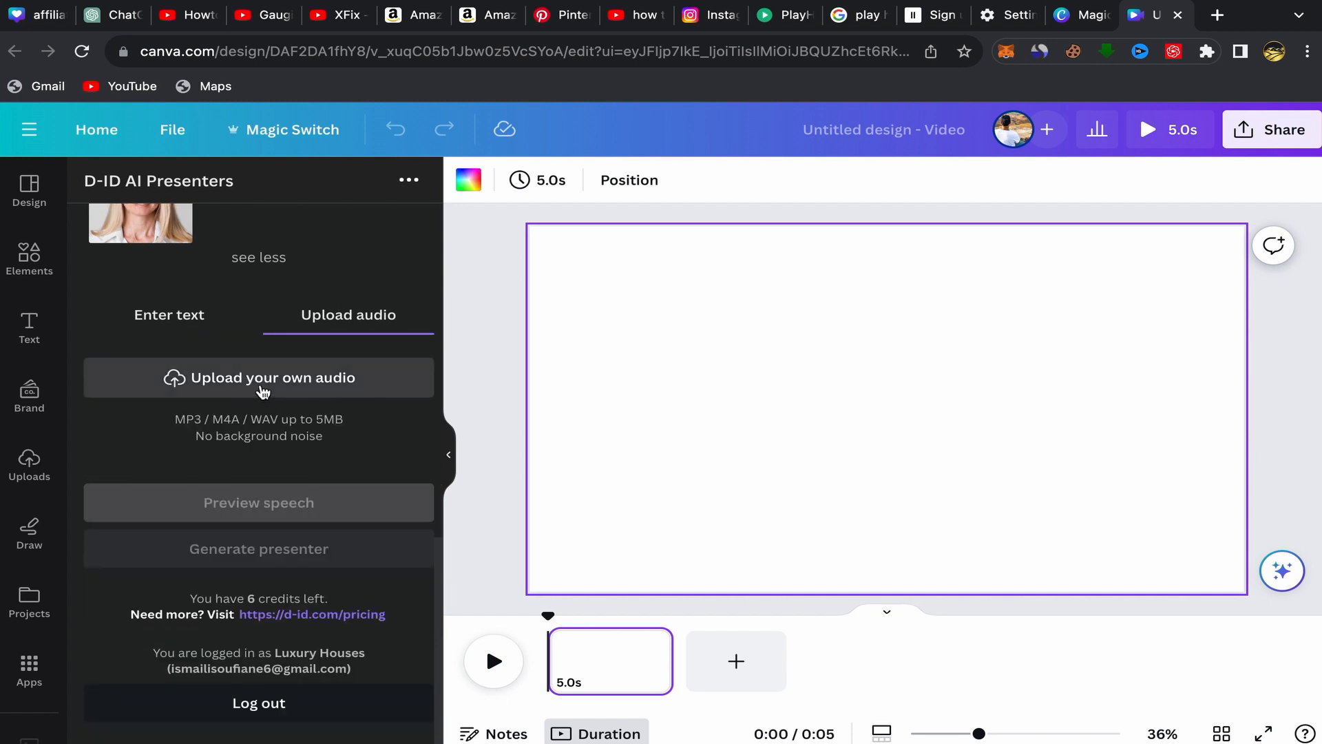
click(262, 391)
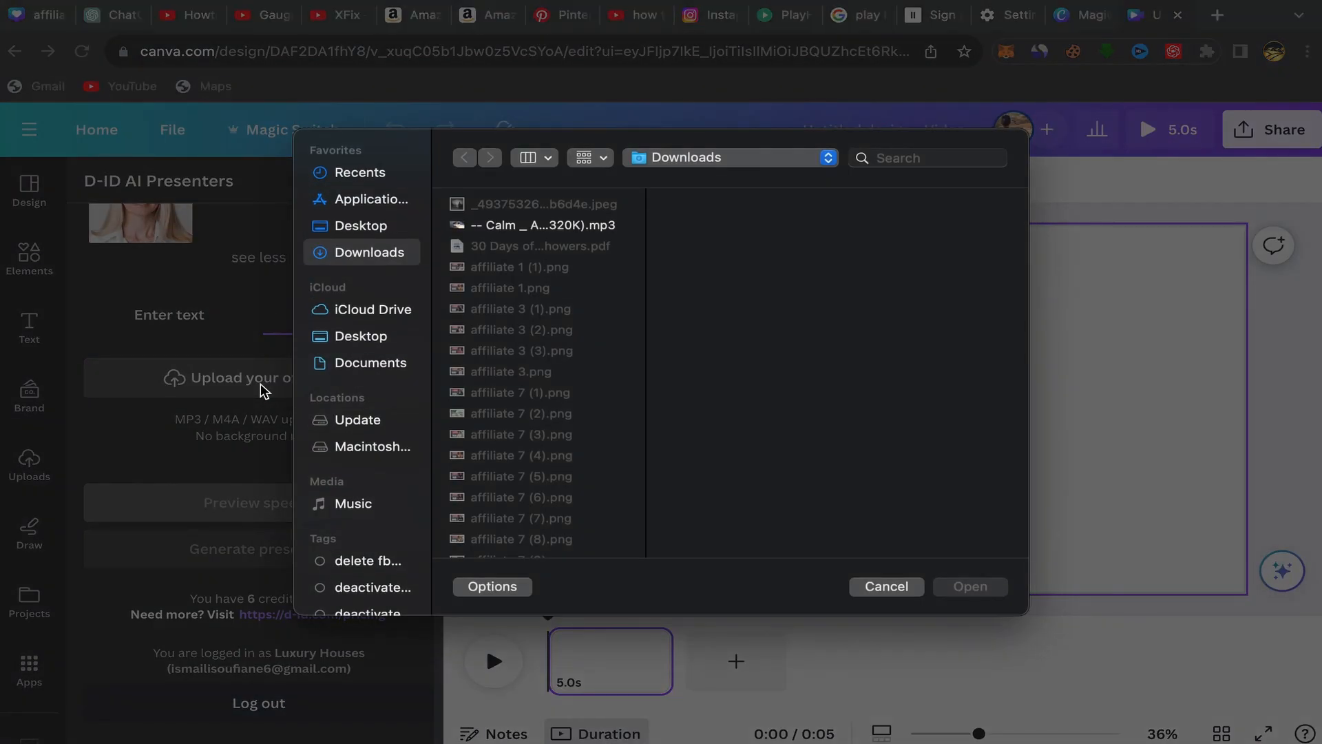
scroll(526, 384, down, 10)
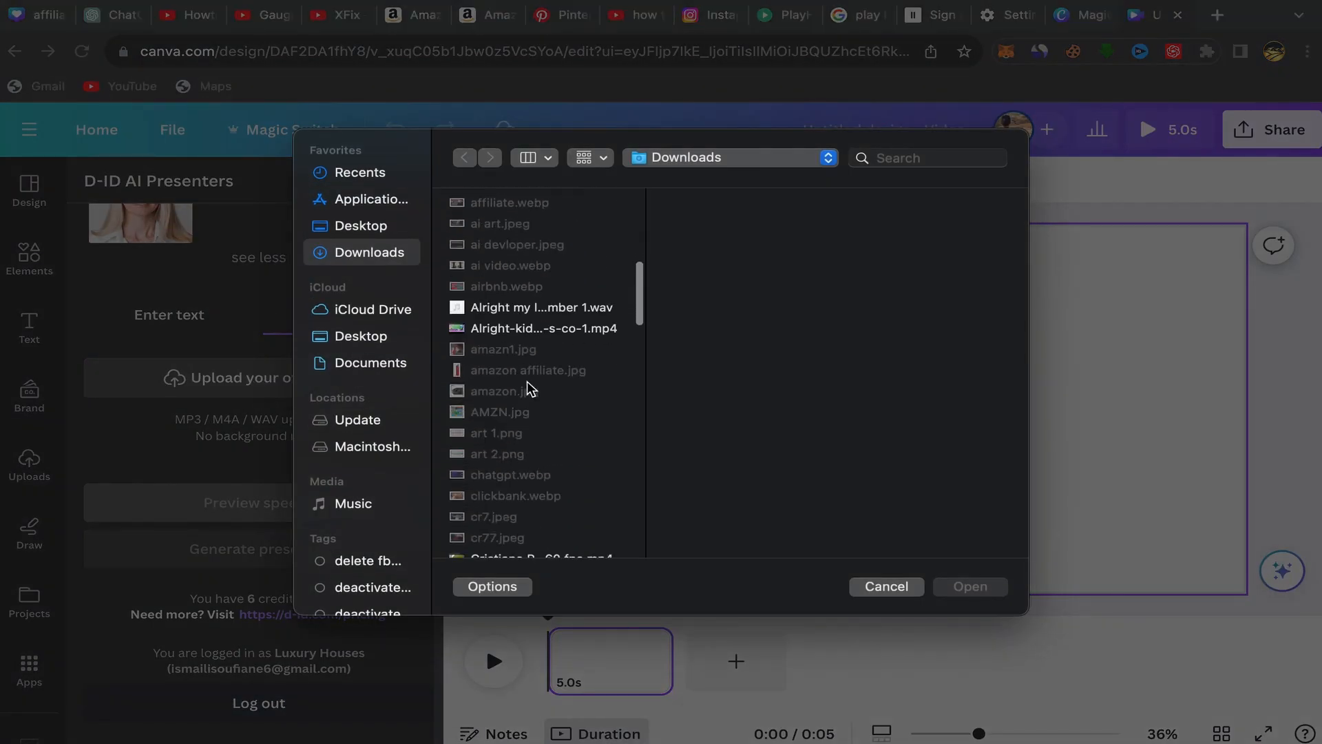
click(510, 309)
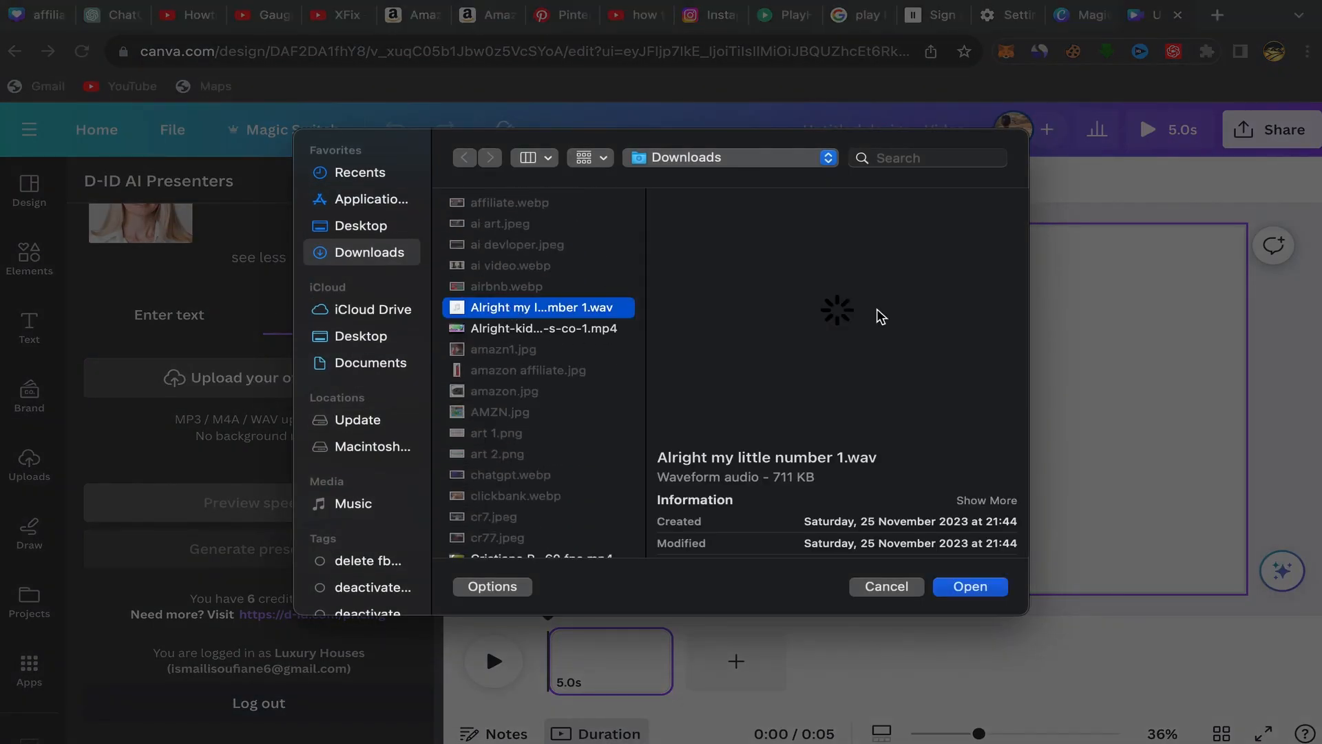
mouse_move(735, 421)
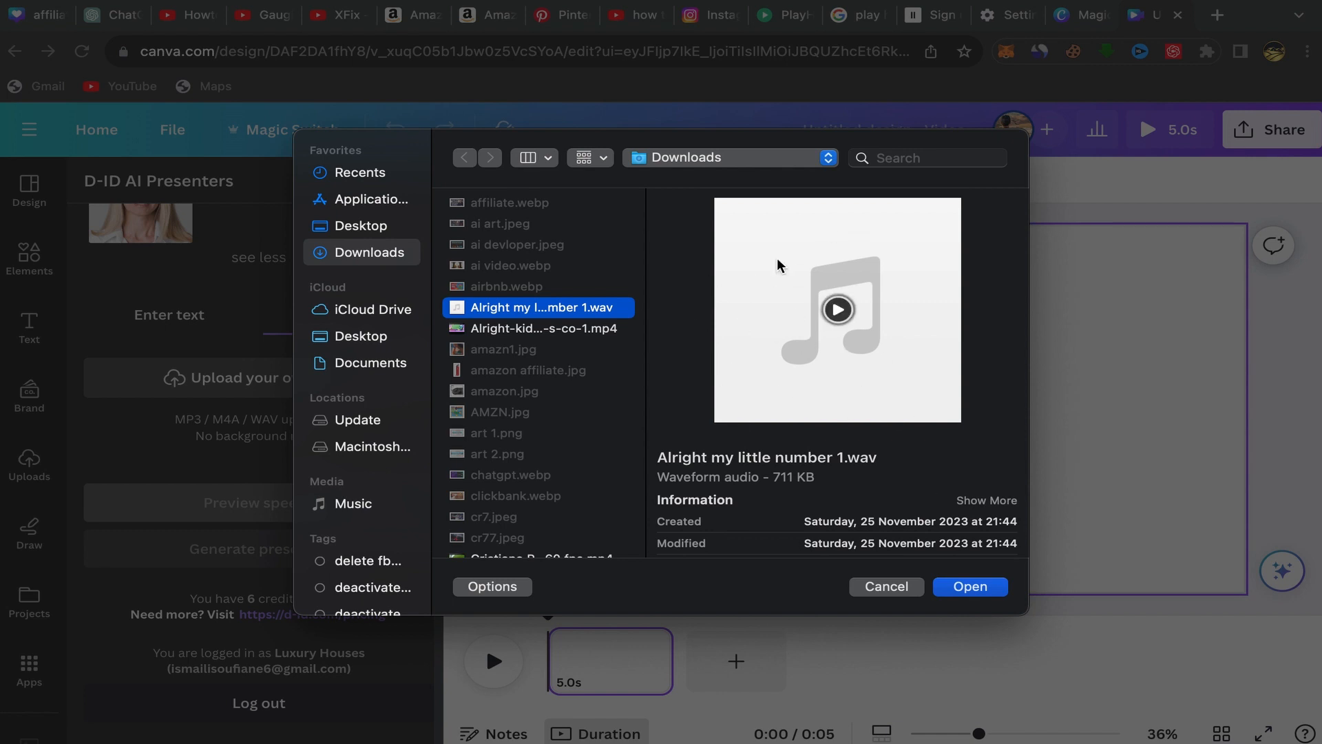
click(970, 587)
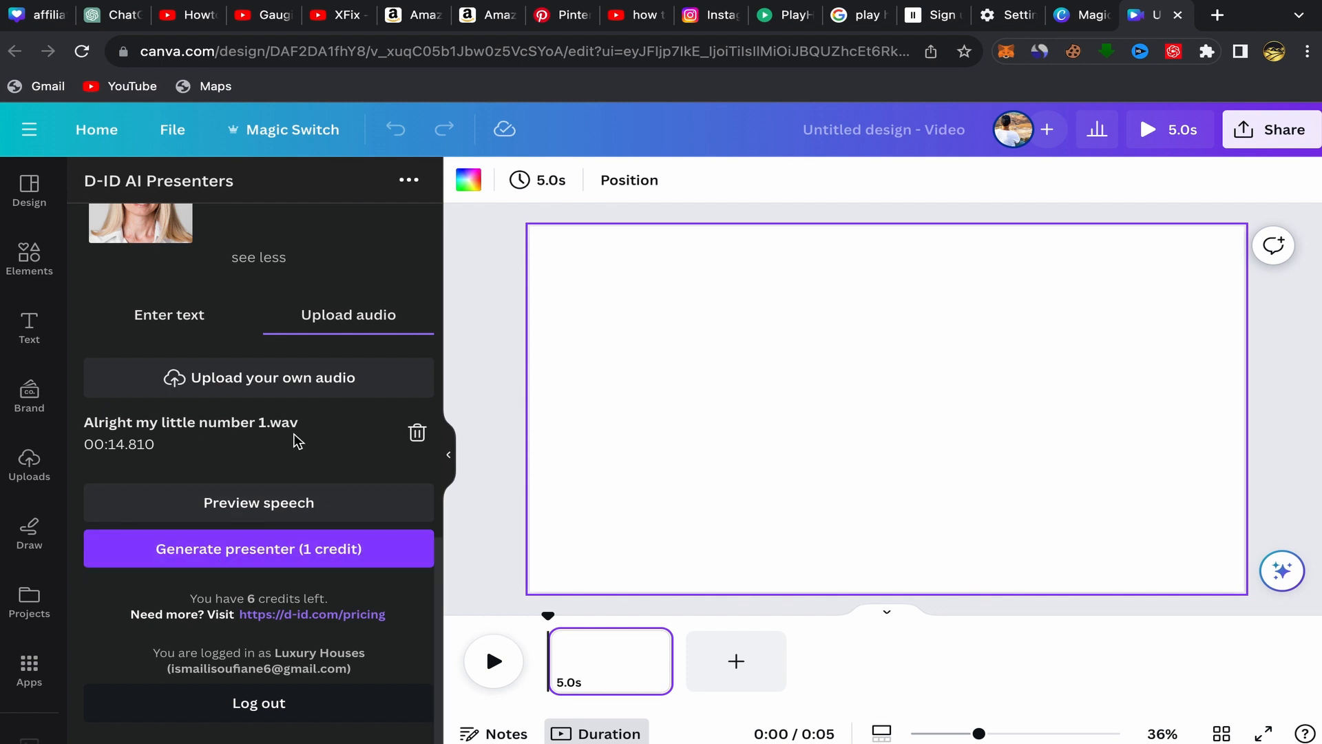
- Generate the talking presenter video from the chosen presenter and the uploaded audio
scroll(294, 434, up, 3)
scroll(294, 433, down, 3)
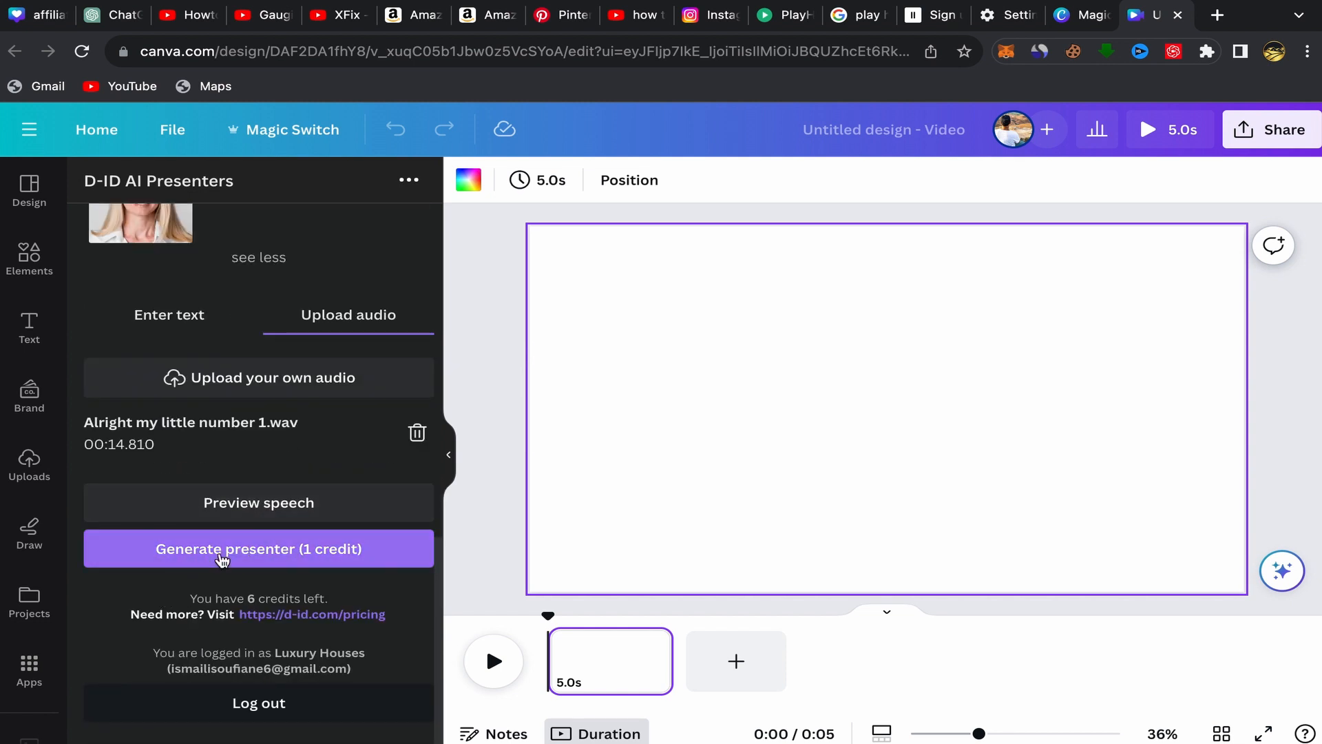
click(248, 555)
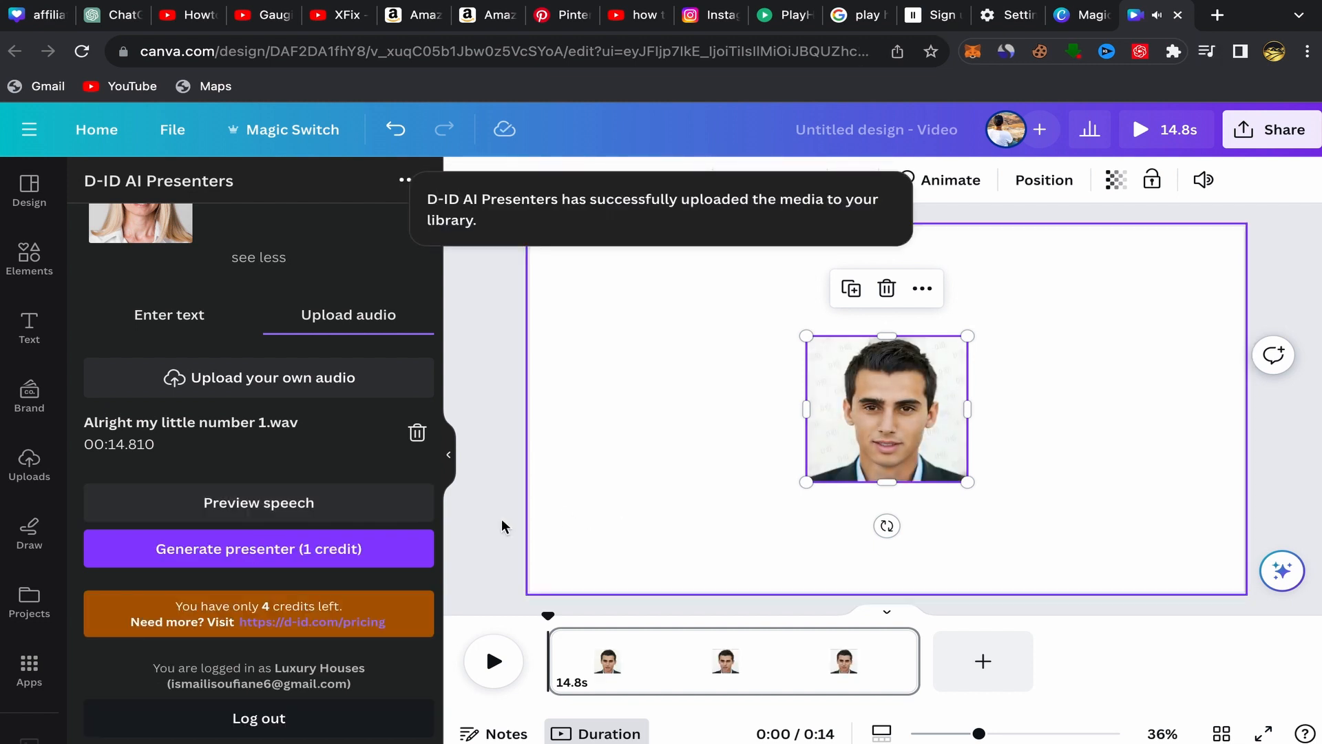
- Enlarge the presenter video on the canvas from opposite corners so it fills the full page height
click(489, 525)
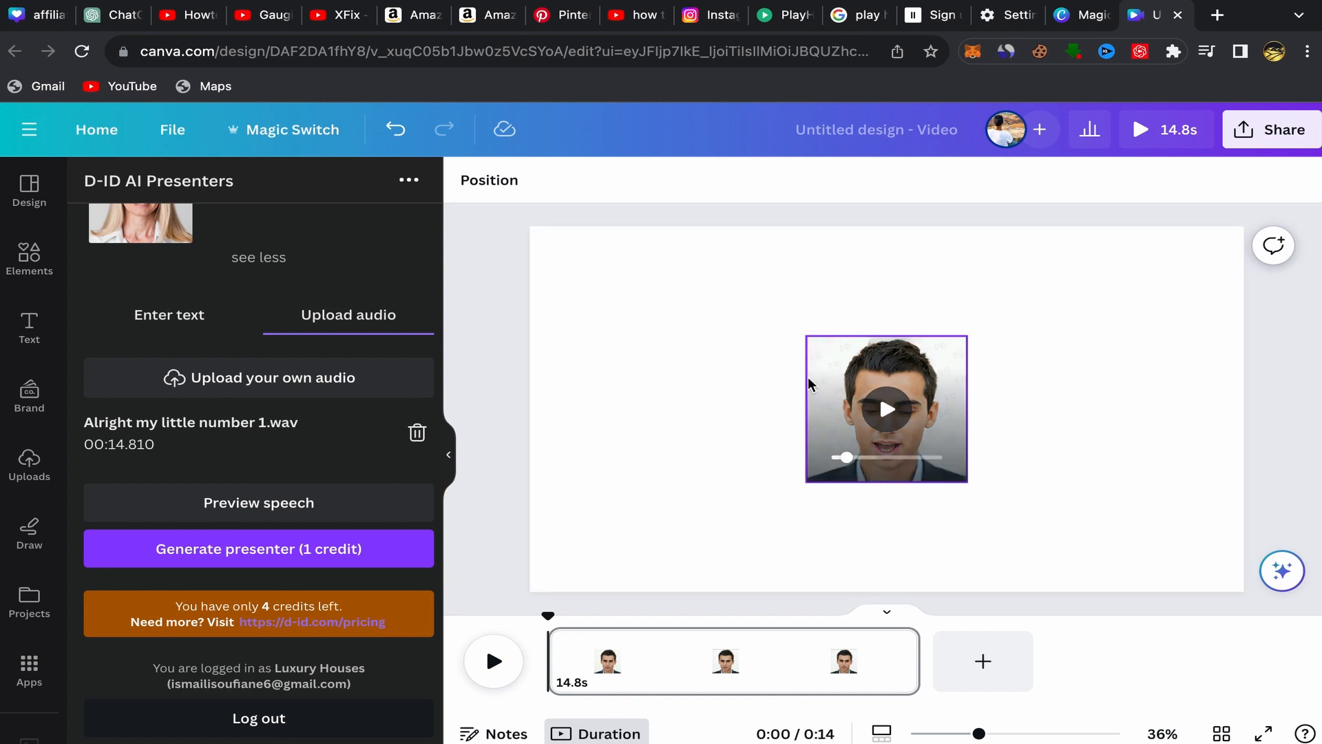
click(829, 374)
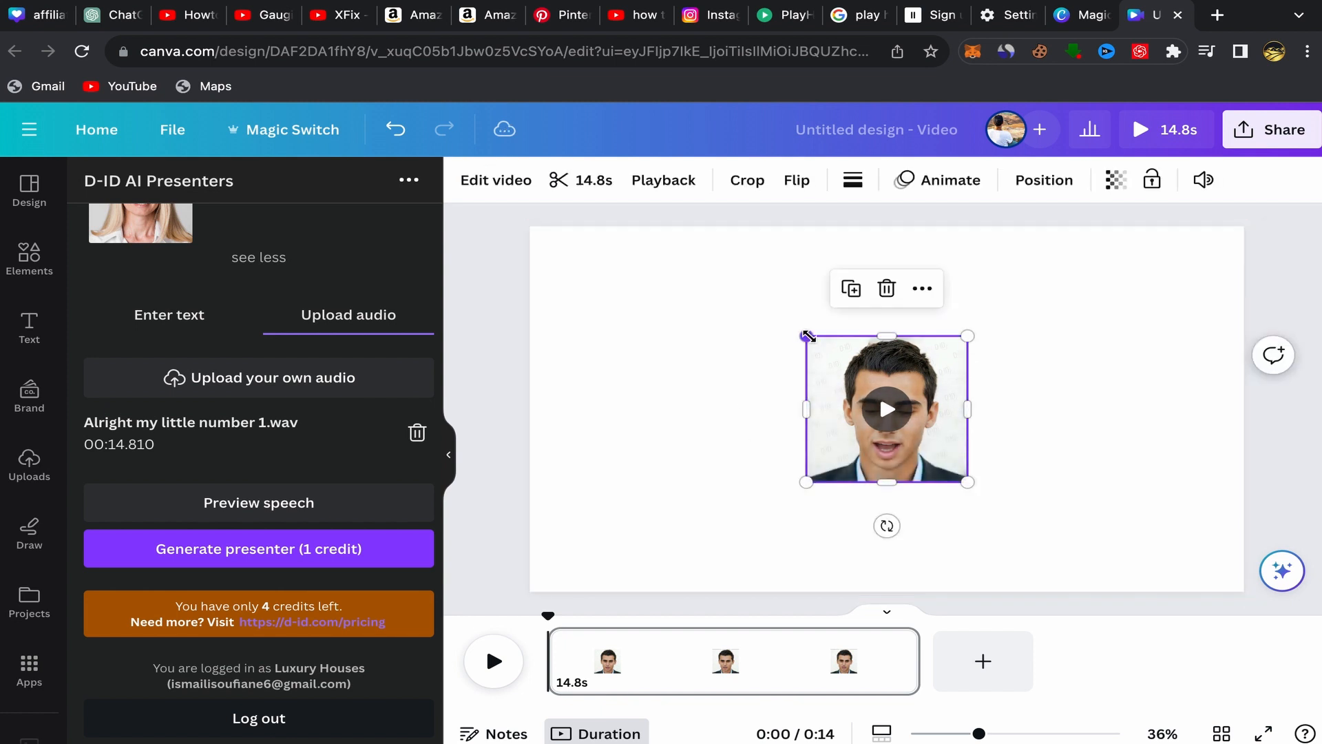
drag(807, 336, 664, 245)
drag(971, 484, 1108, 576)
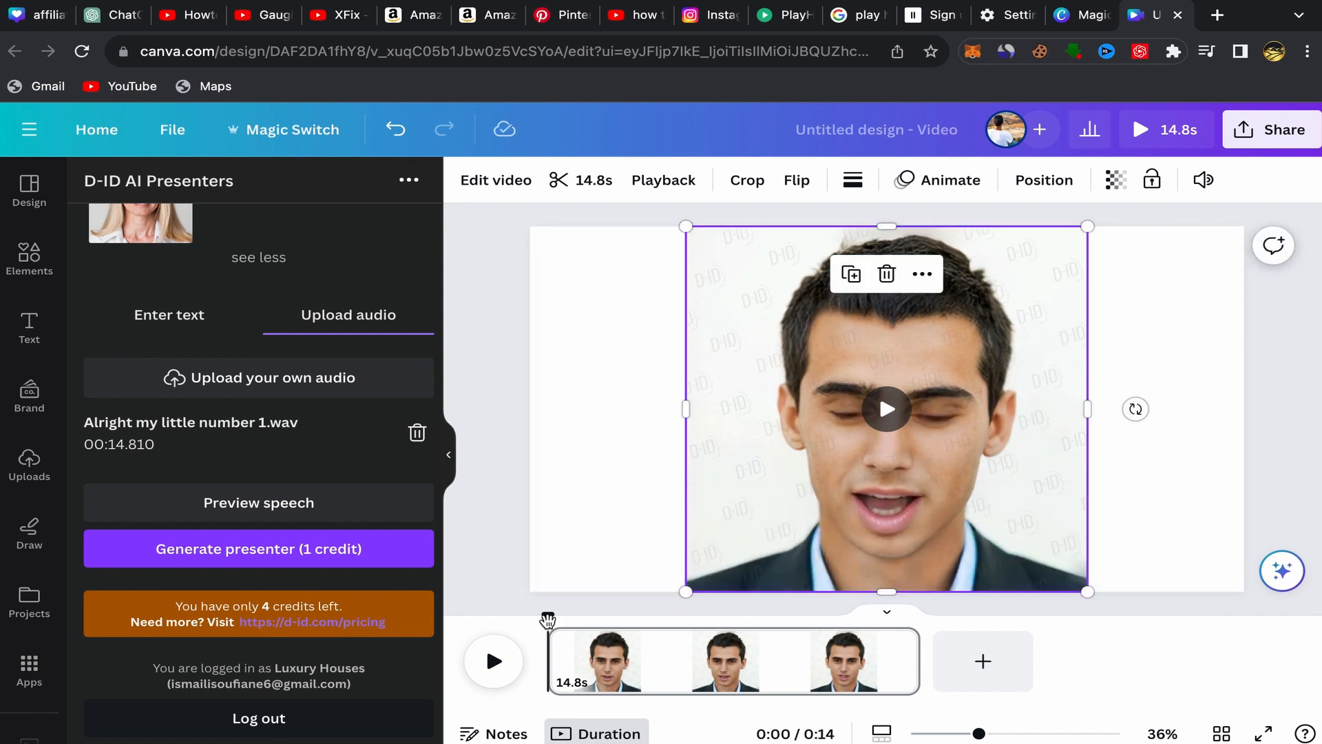
- Play the finished presenter video through and look at the design's sharing and download options
click(493, 661)
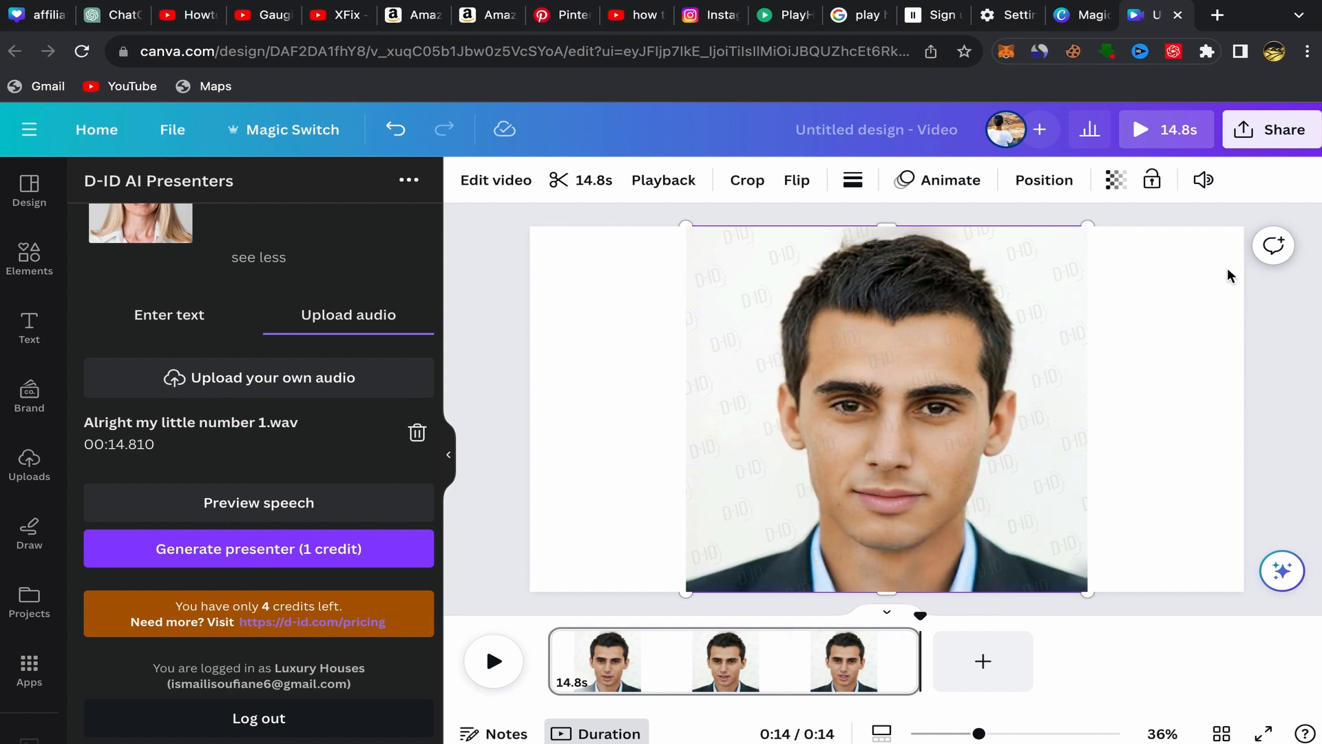
click(1269, 135)
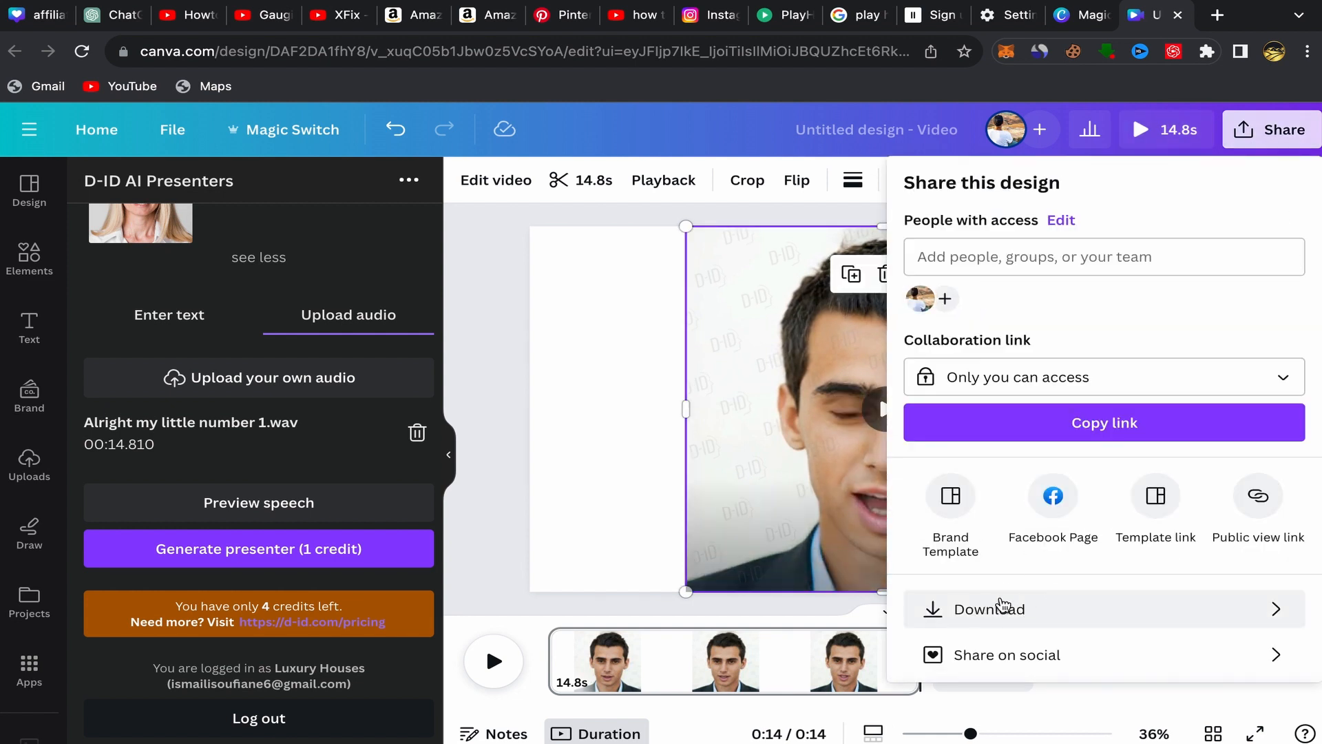
click(500, 402)
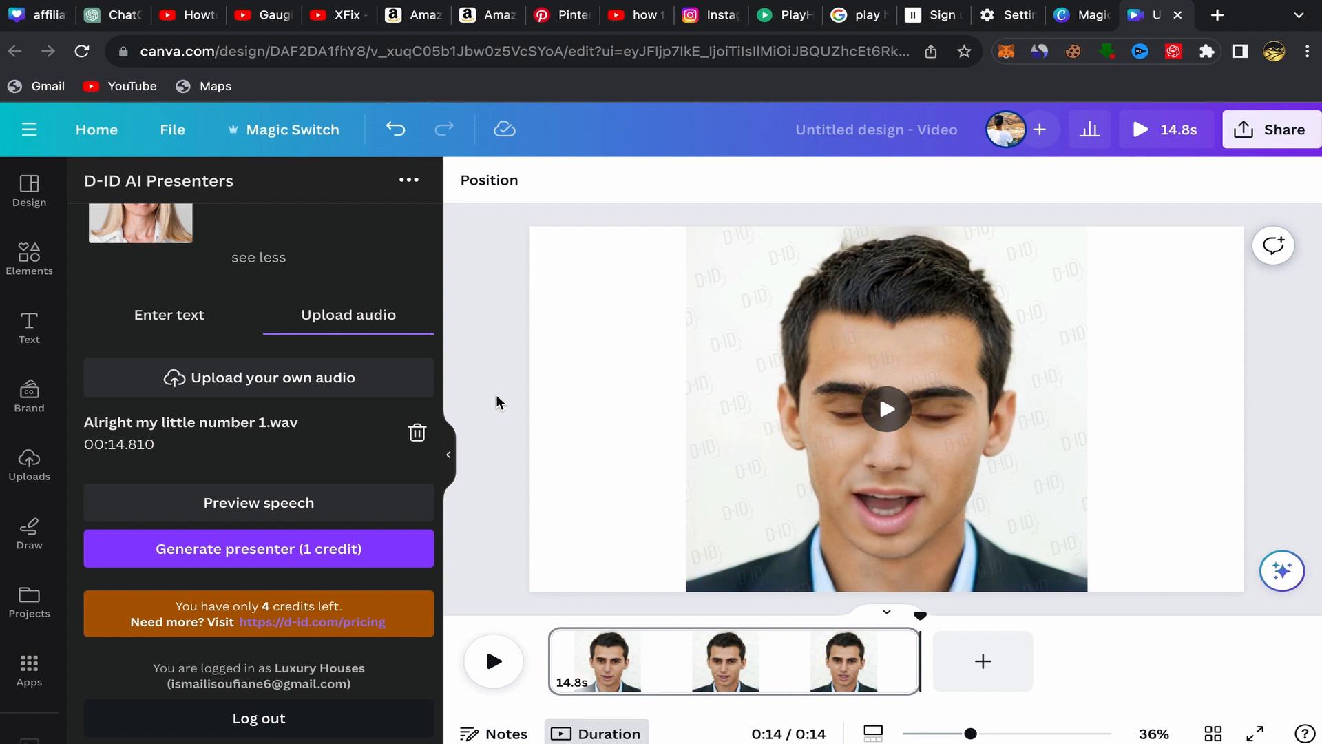
mouse_move(925, 10)
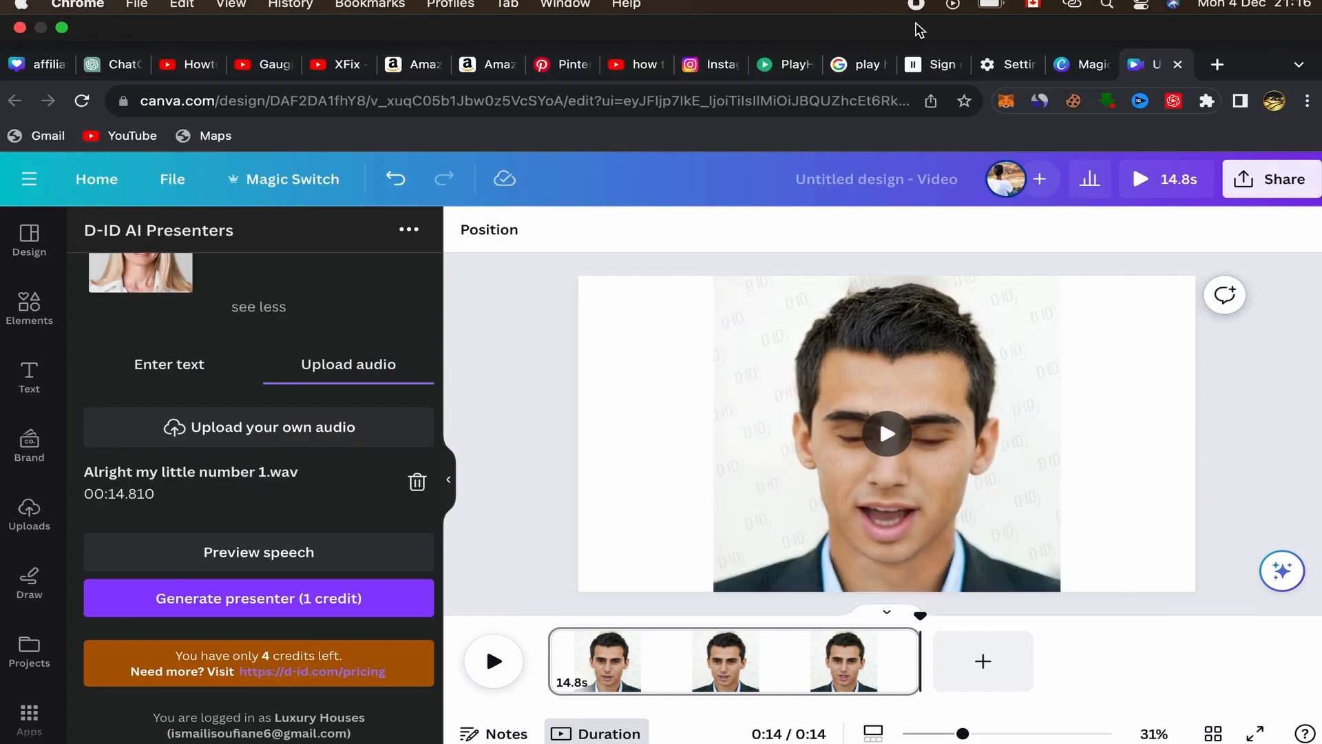